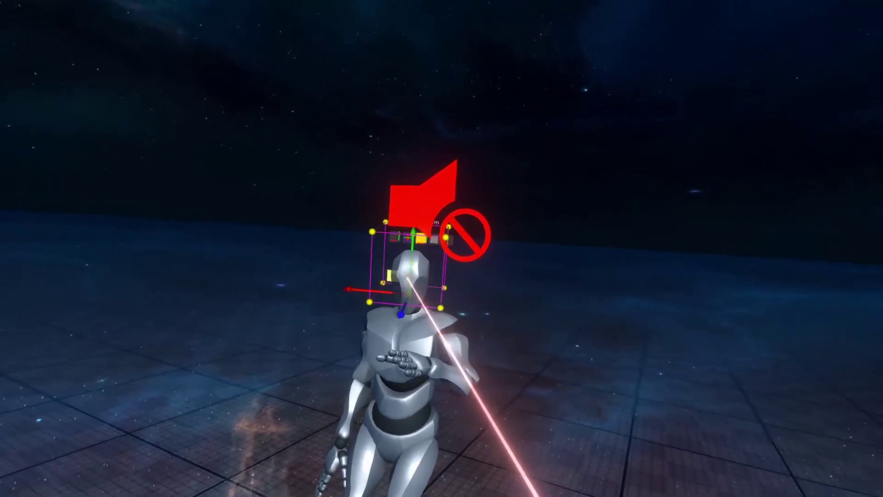
- Parent the red mute icon under the avatar's mixamorig:Head slot and remove the icon's Grabbable component
right_click(531, 451)
click(578, 475)
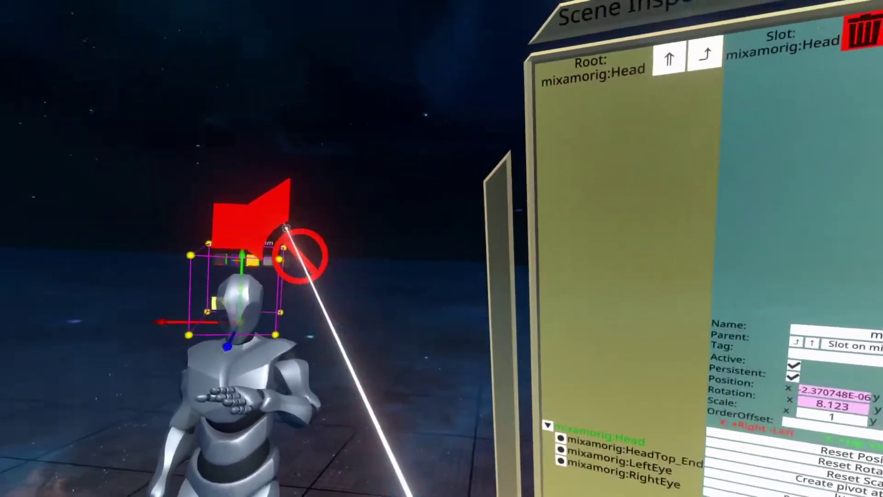
click(286, 227)
right_click(481, 472)
click(484, 438)
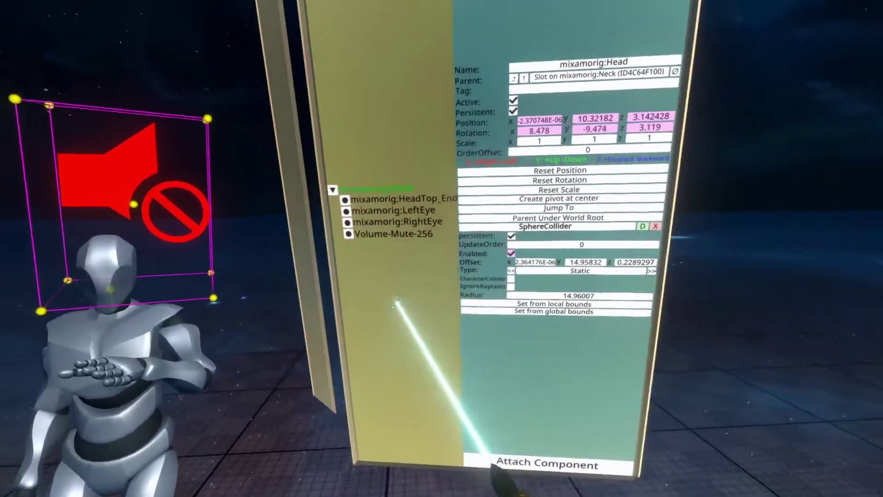
click(393, 234)
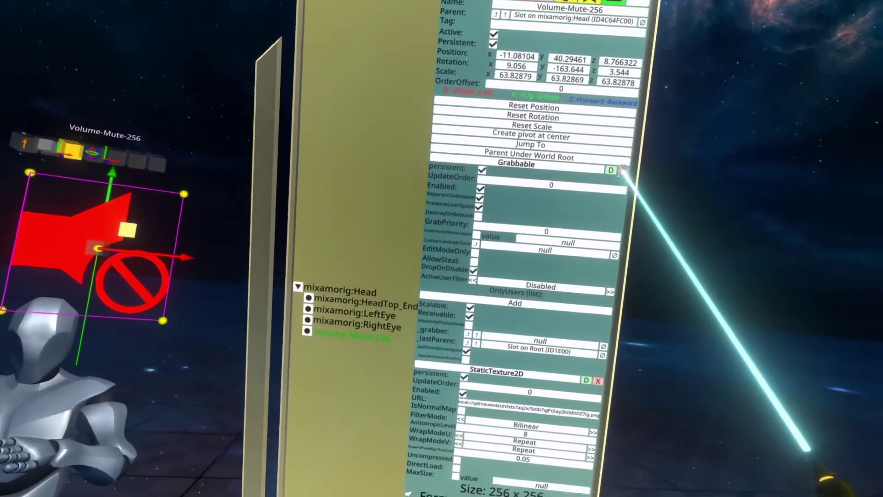
click(697, 109)
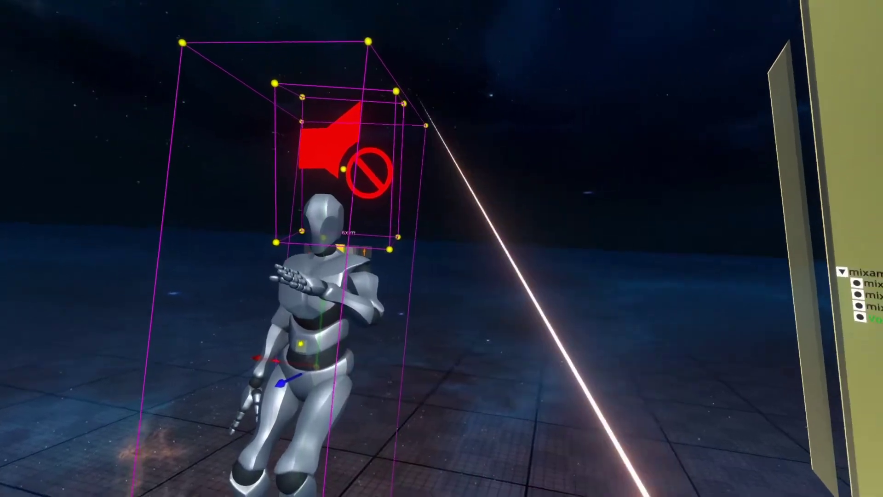
- Inspect the Y Bot hierarchy down to Head Proxy and extract interfaces for its AudioOutput component and the mute icon's slot
right_click(468, 358)
click(538, 372)
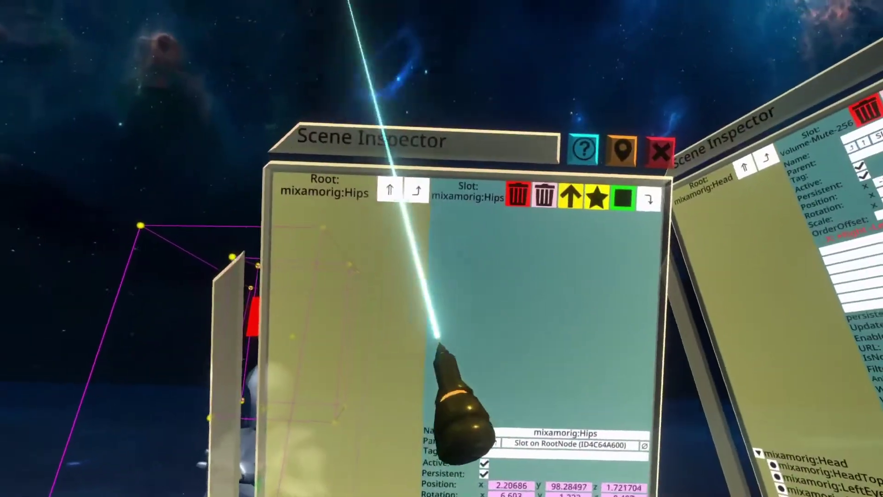
click(385, 155)
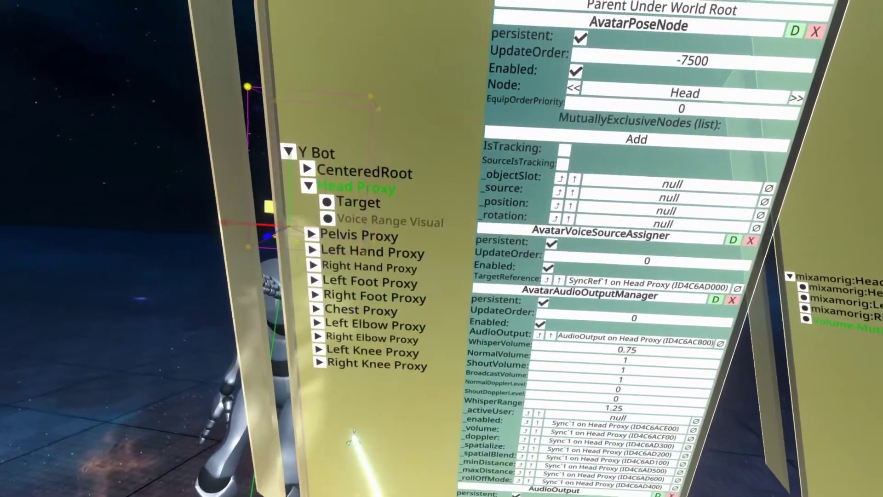
scroll(575, 277, down, 2)
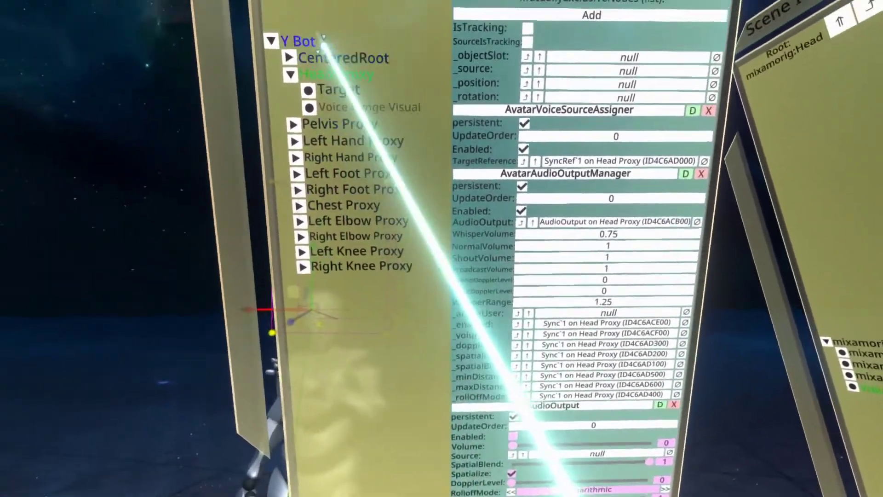
scroll(447, 433, down, 10)
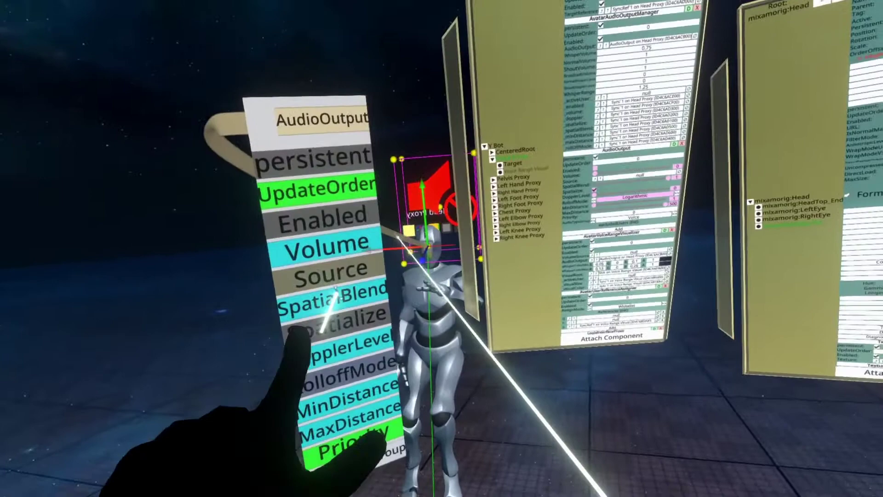
click(315, 250)
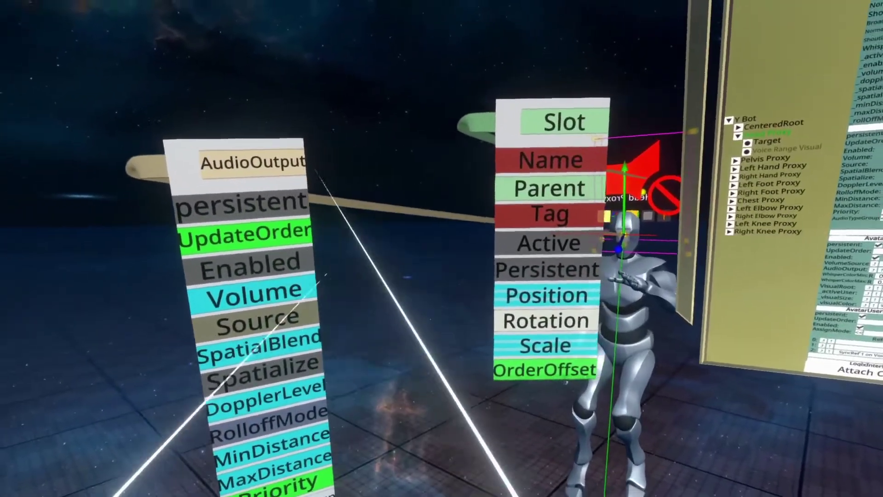
- Add a NOT (!) operator node and wire AudioOutput's Enabled through it to the Slot's Active field
right_click(428, 418)
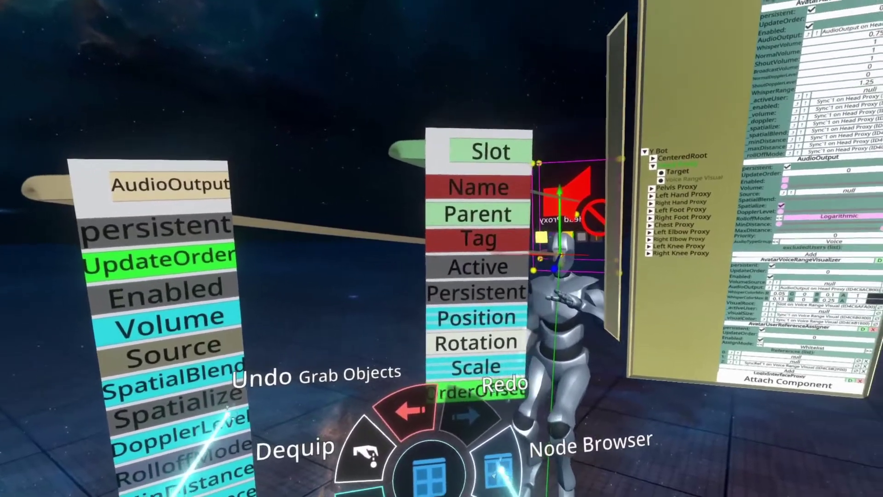
click(498, 467)
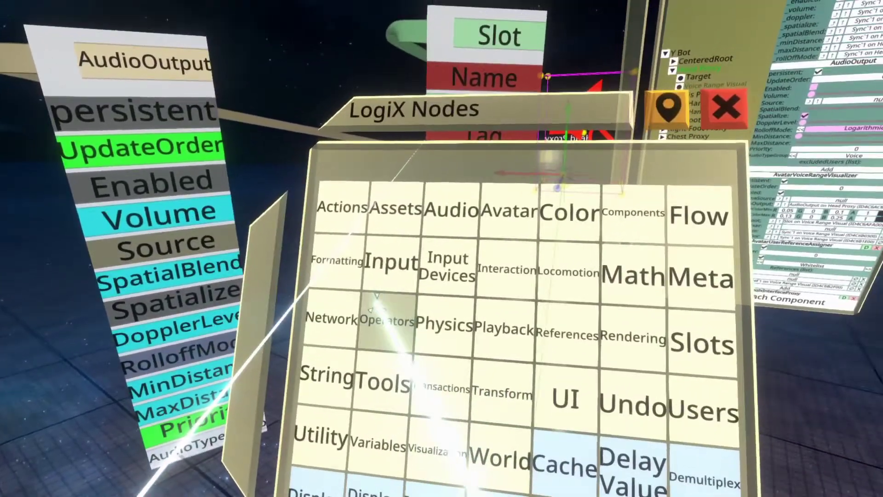
click(382, 317)
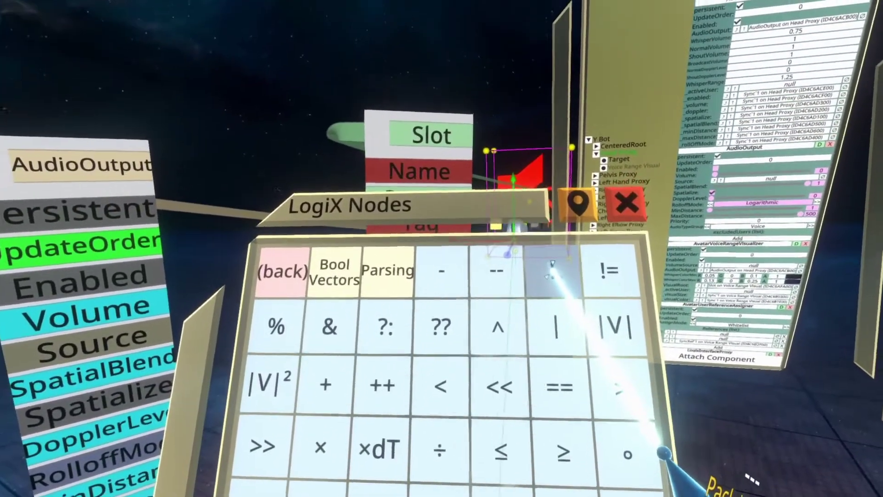
drag(454, 250, 414, 494)
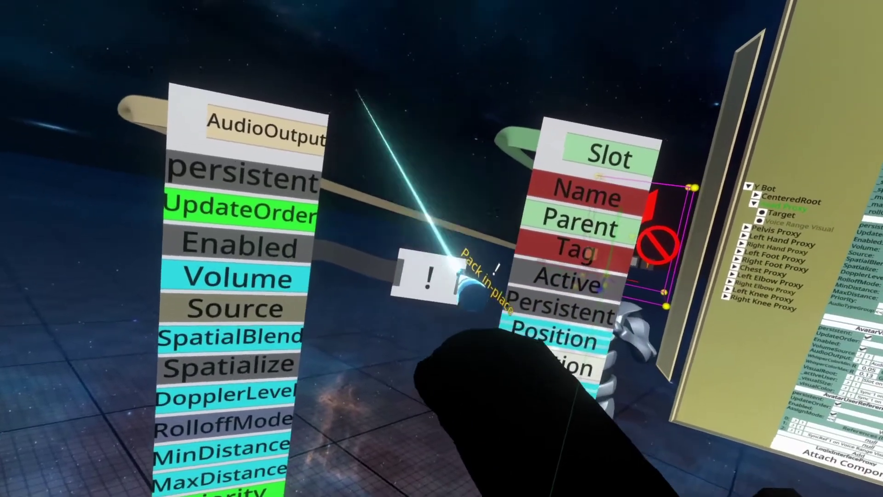
drag(451, 284, 569, 322)
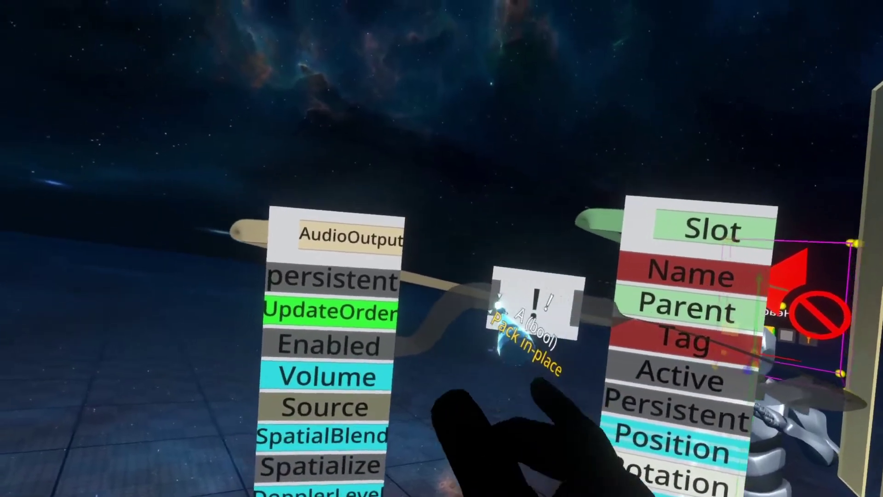
- Test the NOT node with a temporary Boolean input and a display on its output
drag(503, 304, 240, 239)
drag(598, 316, 685, 96)
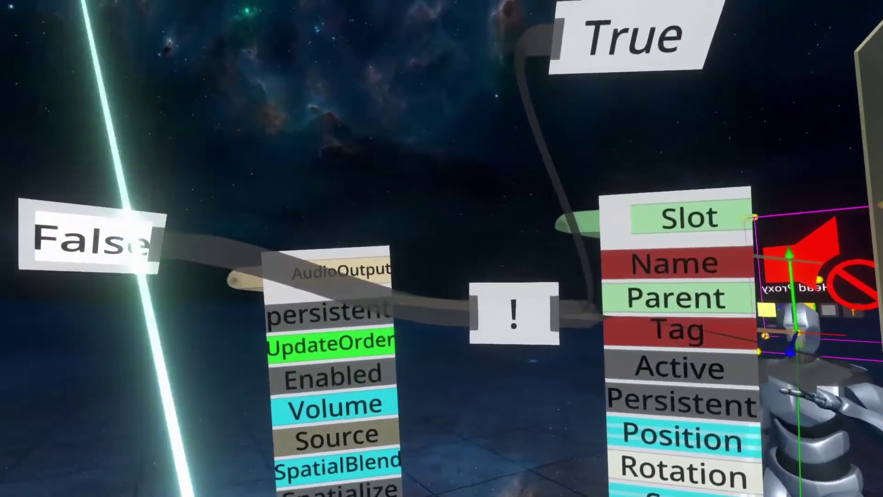
click(131, 237)
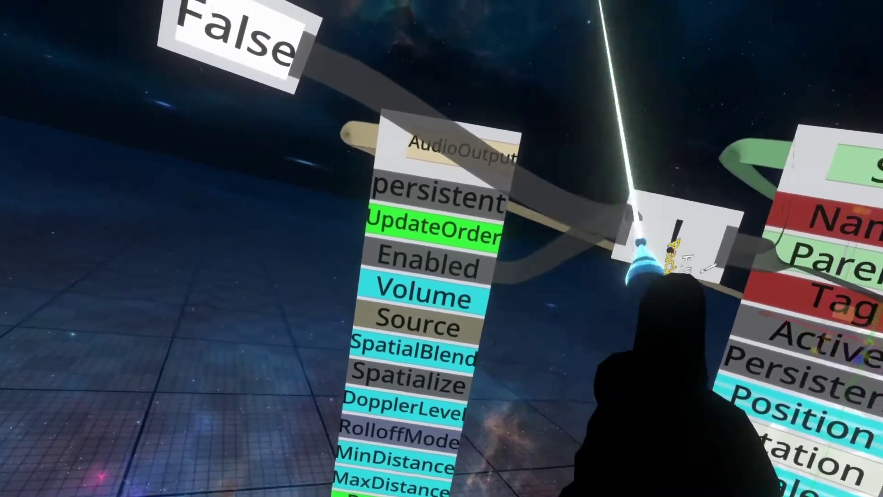
- Reconnect AudioOutput's Enabled to the NOT node and remove the temporary Boolean input and display nodes
drag(641, 242, 628, 230)
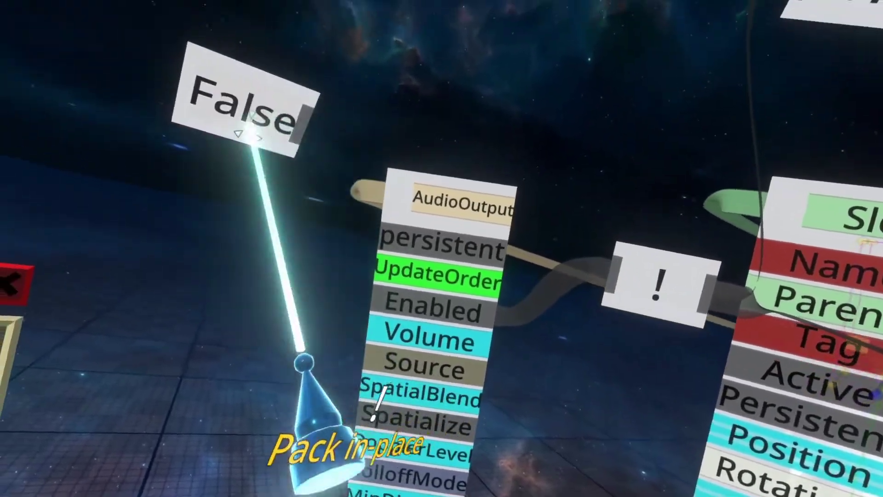
drag(251, 134, 318, 368)
right_click(338, 419)
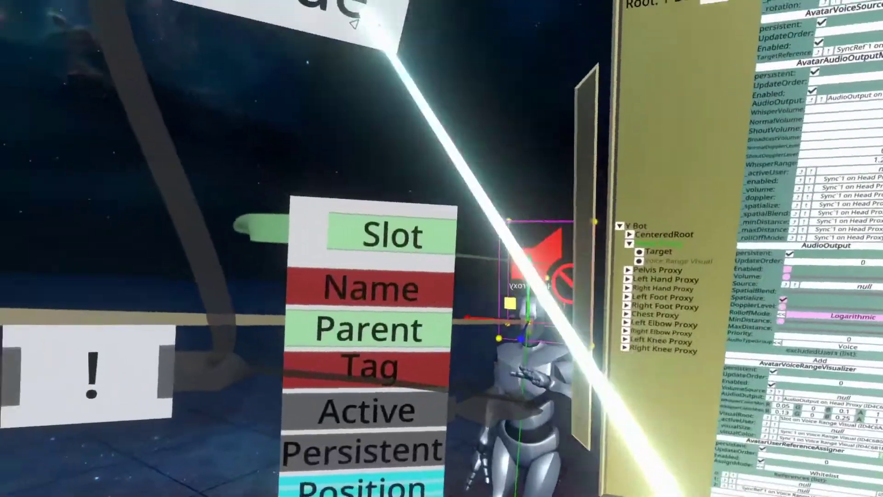
right_click(428, 198)
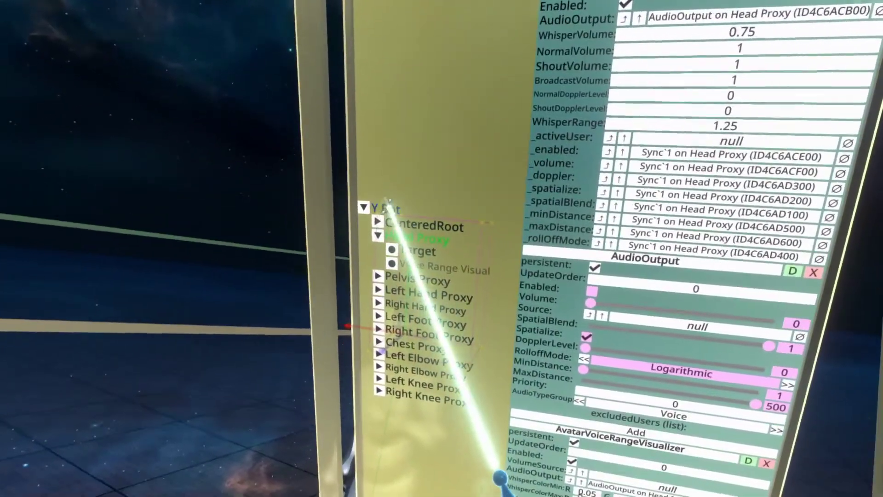
- Add a child slot under the Y Bot root and rename it Y Bot Logix
click(386, 208)
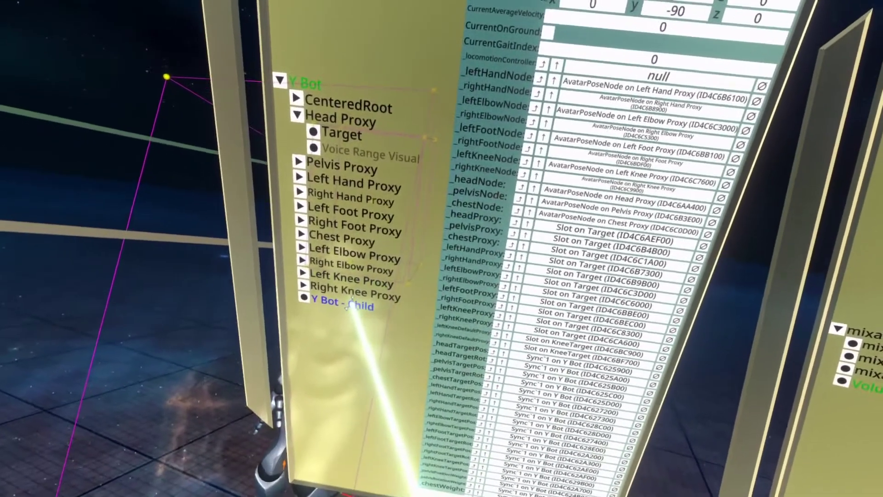
click(204, 462)
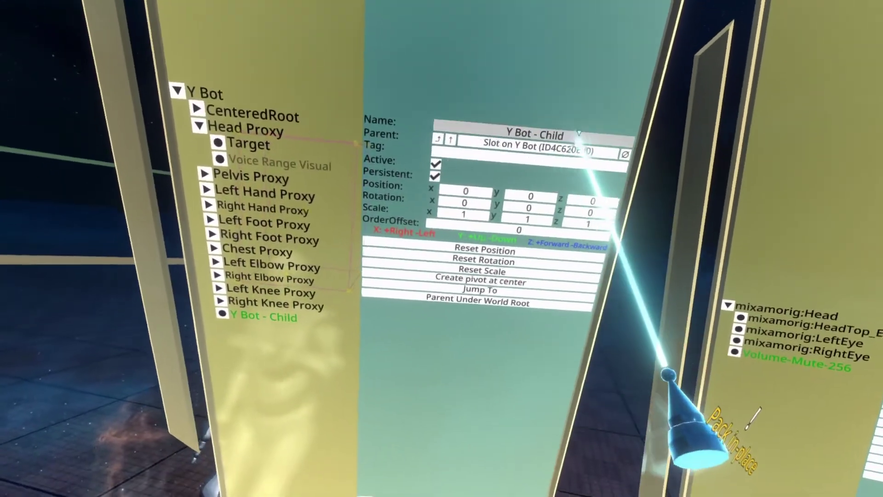
key(BackSpace)
key(BackSpace)
key(BackSpace)
key(BackSpace)
key(BackSpace)
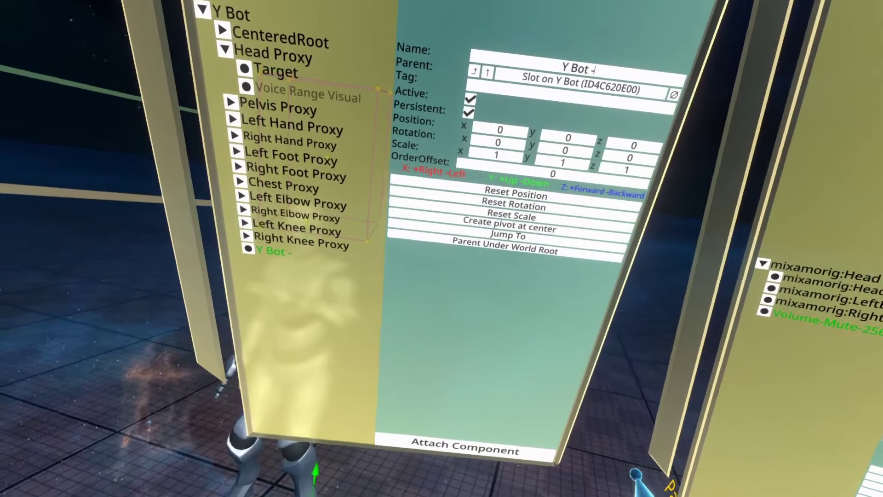
key(BackSpace)
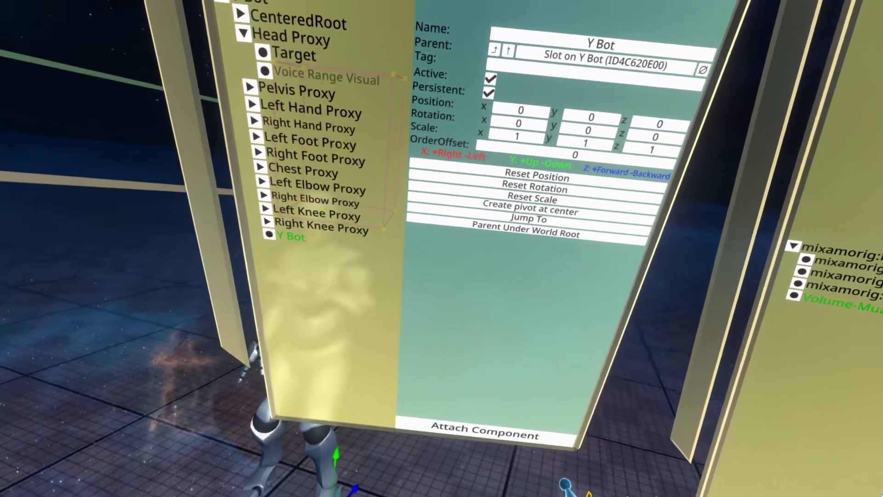
text(Logix)
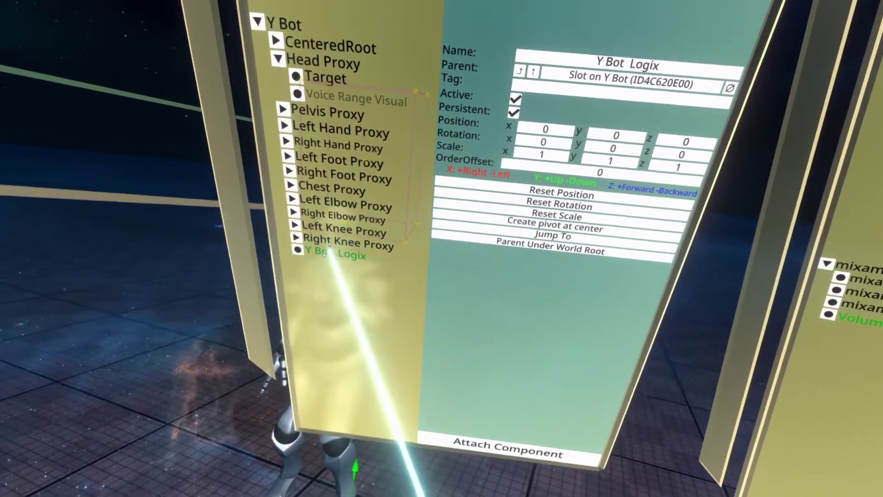
- Pack the node network into the Y Bot Logix slot and close the camera controls
right_click(332, 249)
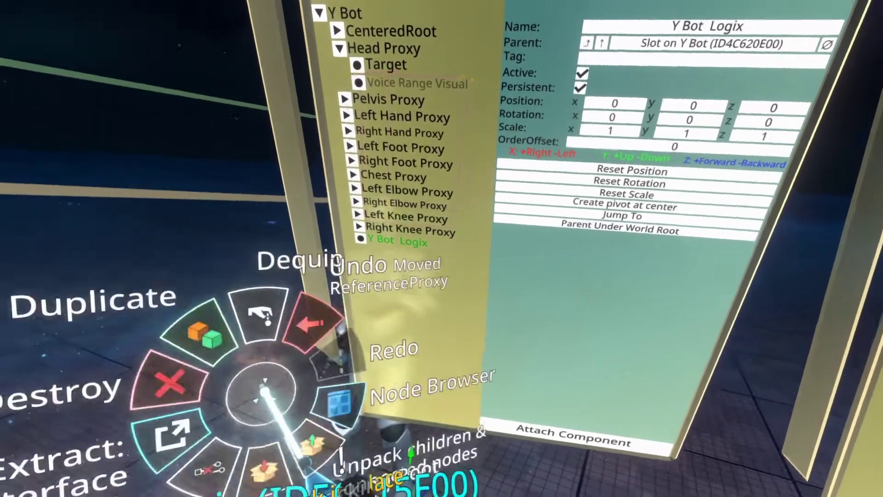
click(332, 450)
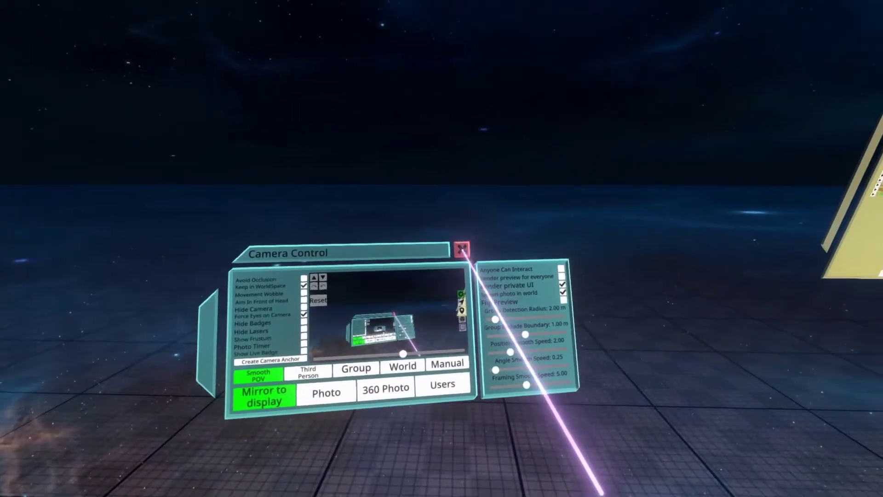
click(461, 249)
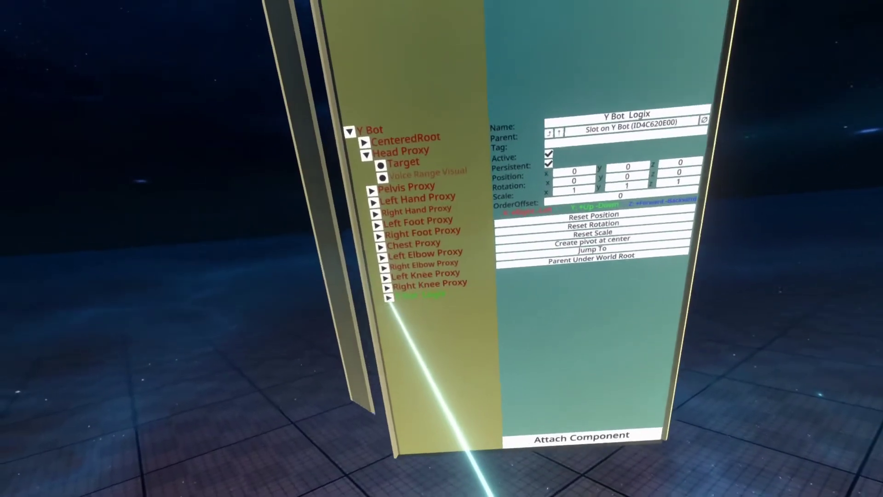
- Expand the Y Bot Logix slot and unpack the nodes stored under it
click(390, 298)
right_click(314, 424)
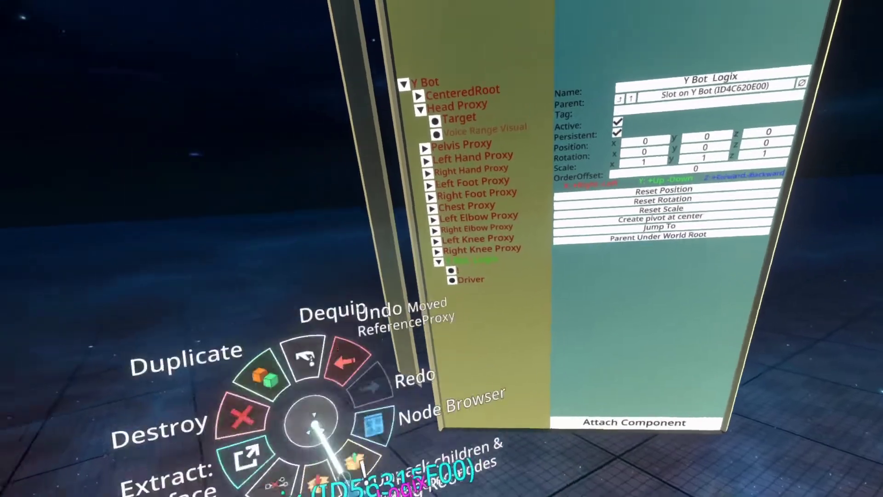
click(357, 461)
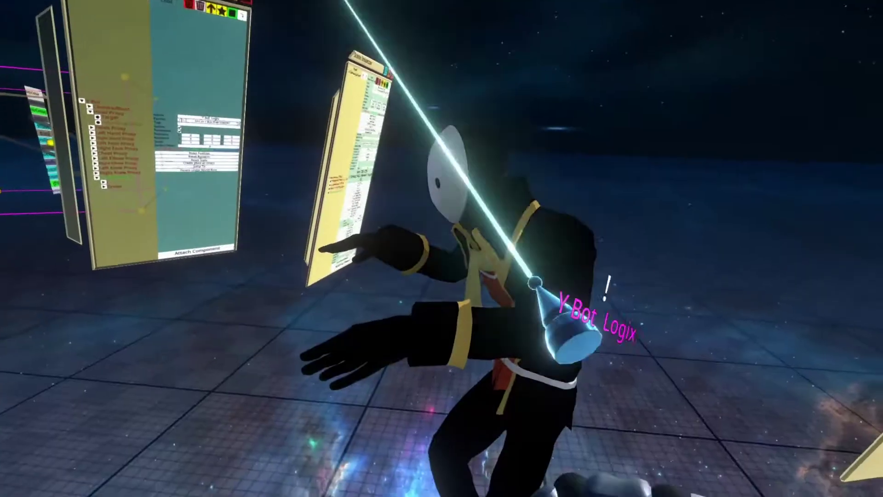
- Add a ?: conditional operator node beside the interfaces and wire AudioOutput's Enabled to its condition
right_click(519, 258)
click(367, 385)
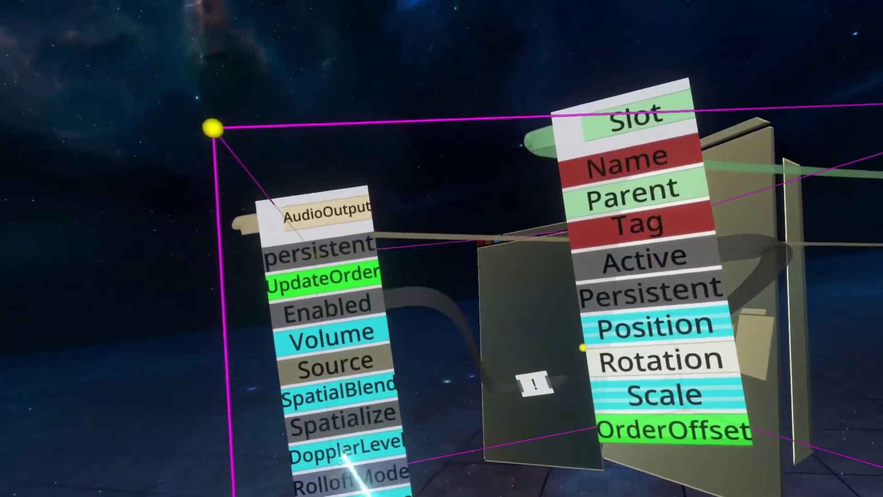
right_click(479, 455)
click(532, 446)
right_click(491, 403)
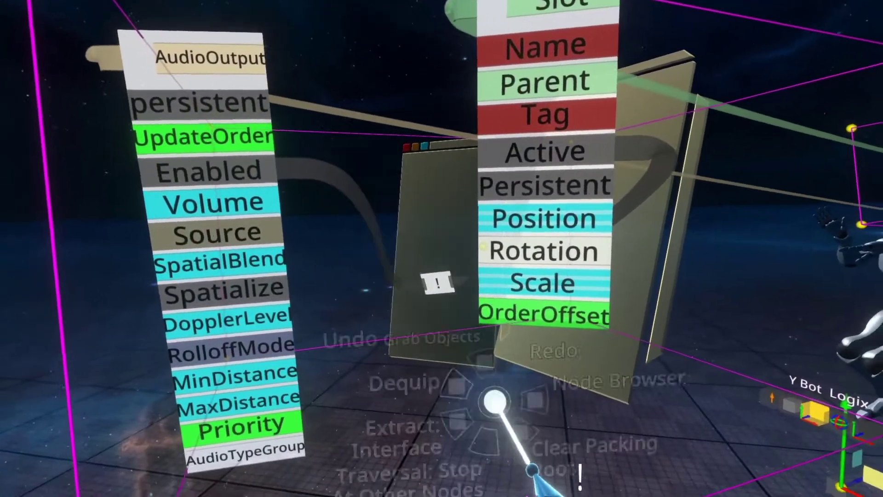
click(529, 356)
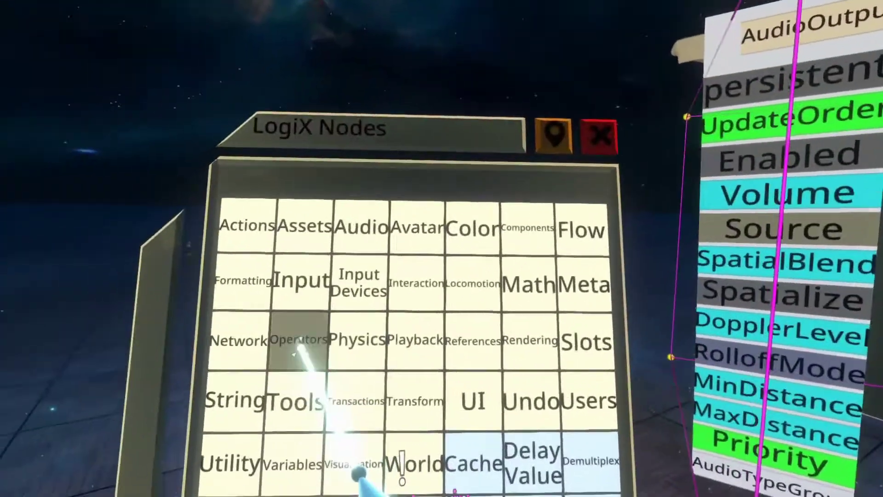
click(424, 321)
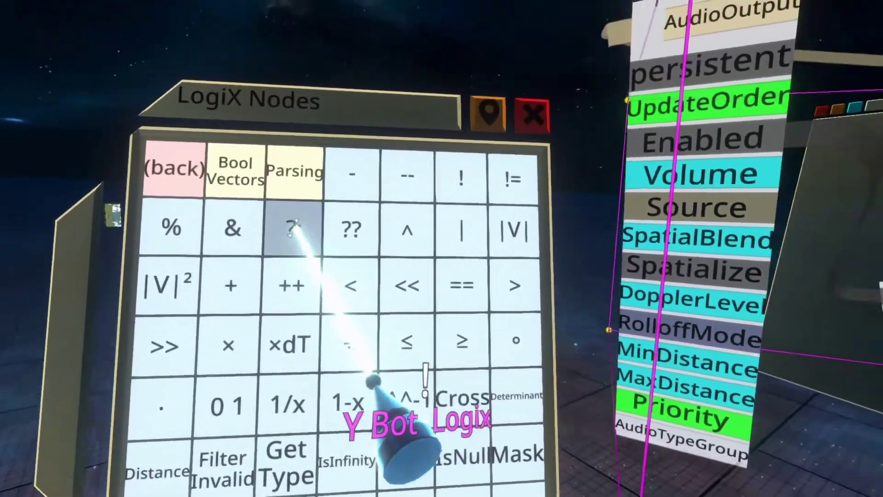
click(343, 207)
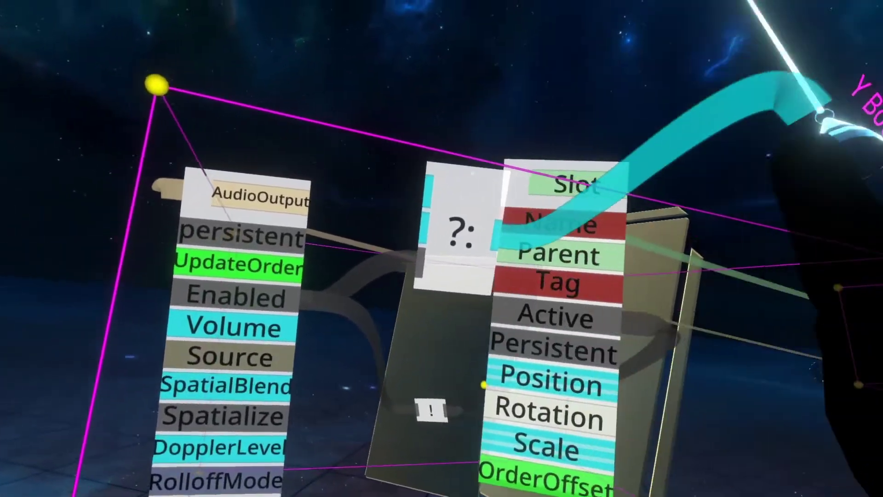
drag(824, 115, 828, 108)
drag(423, 196, 157, 138)
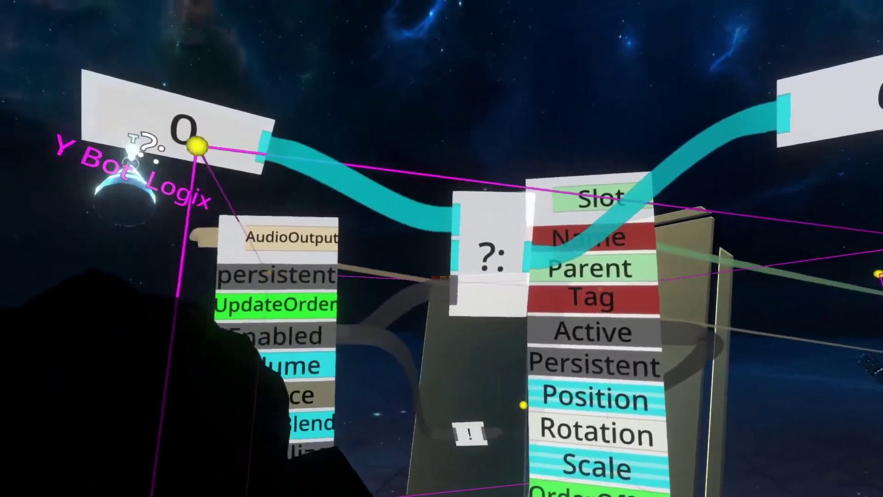
click(297, 122)
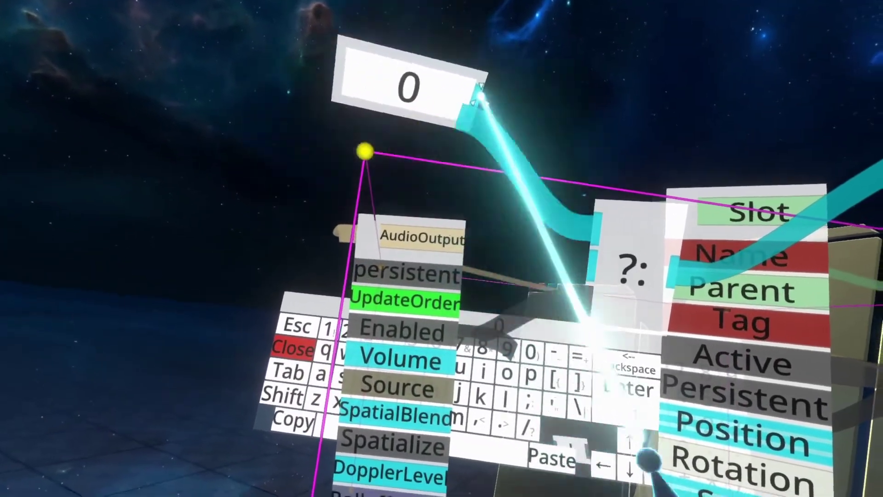
- Delete the ?: conditional node together with its attached float input and output display
right_click(480, 96)
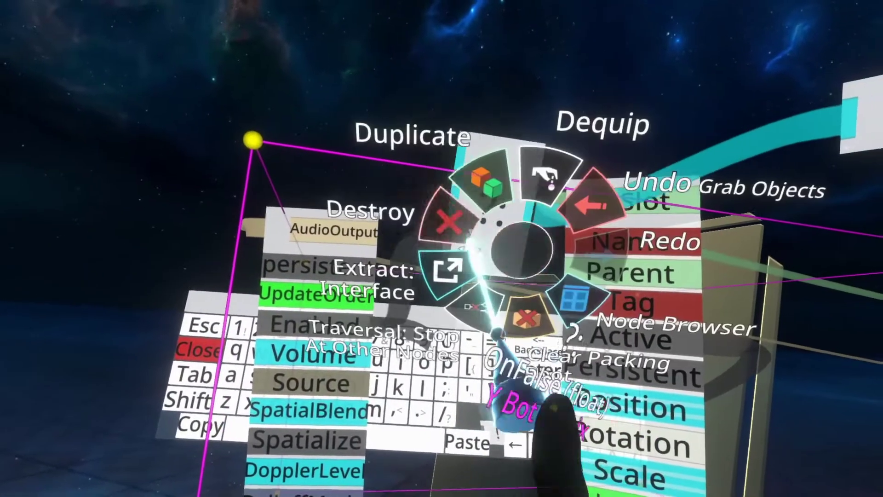
click(450, 223)
right_click(628, 142)
click(559, 151)
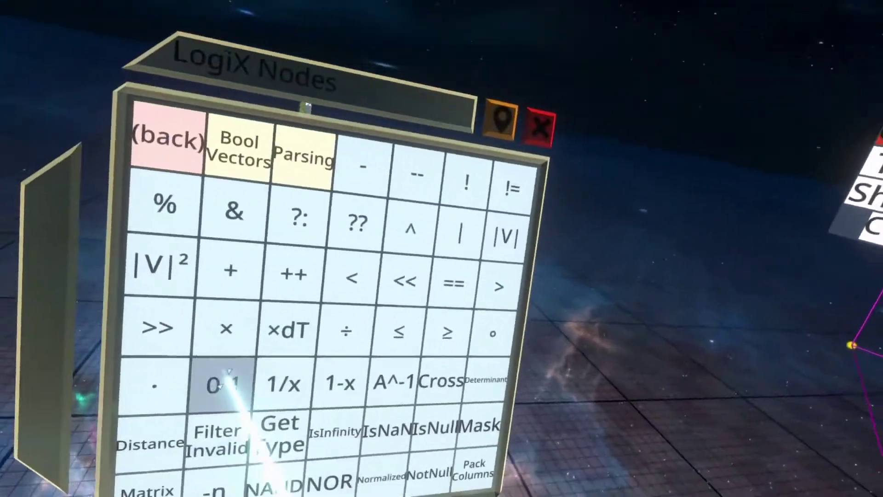
- Add a 0 1 operator node above the interfaces, feed it from the ! node and attach a value display to its output
click(225, 386)
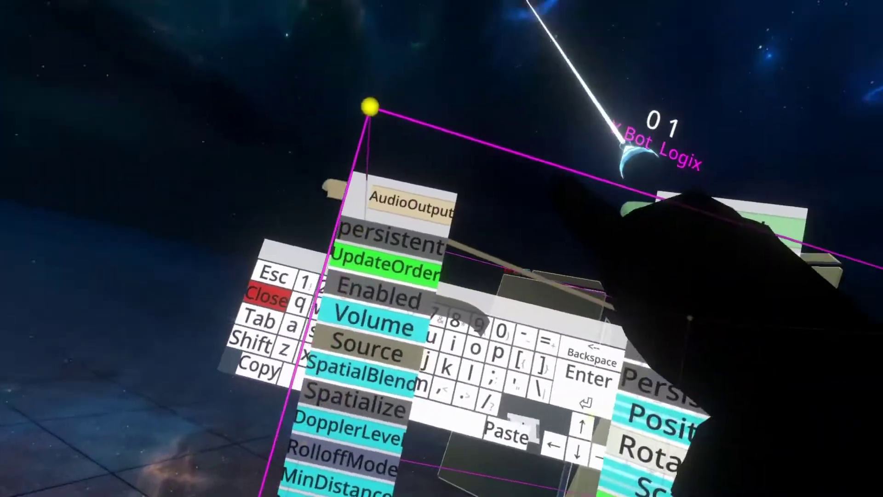
click(623, 144)
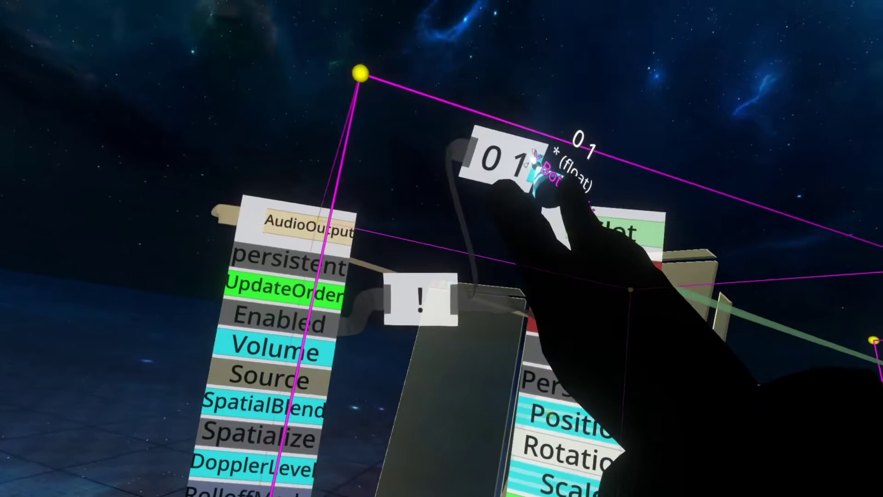
drag(533, 160, 640, 83)
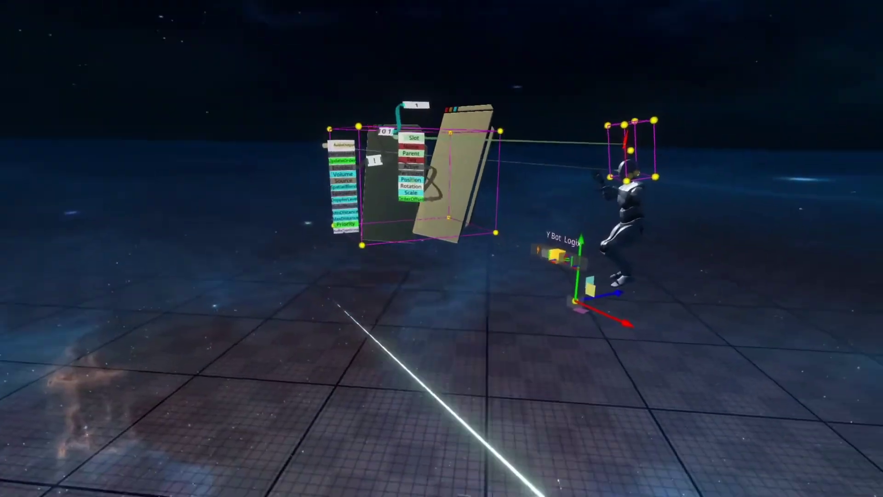
- Open the inventory
key(Escape)
click(502, 427)
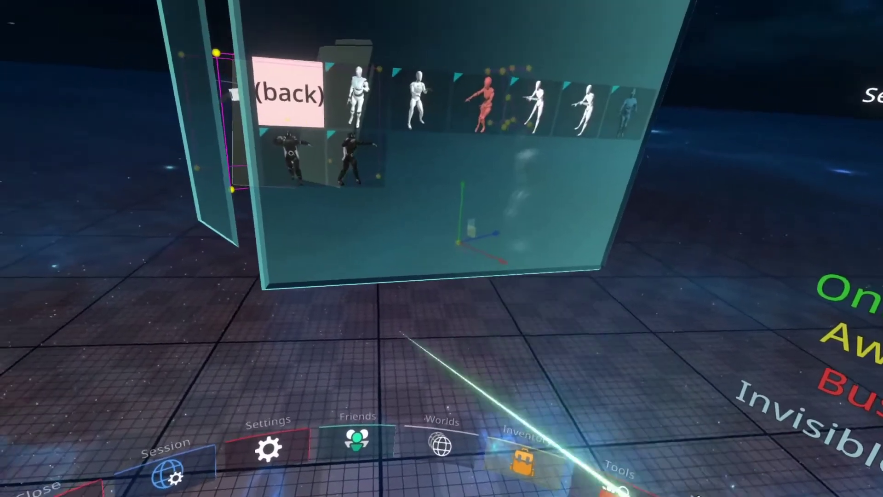